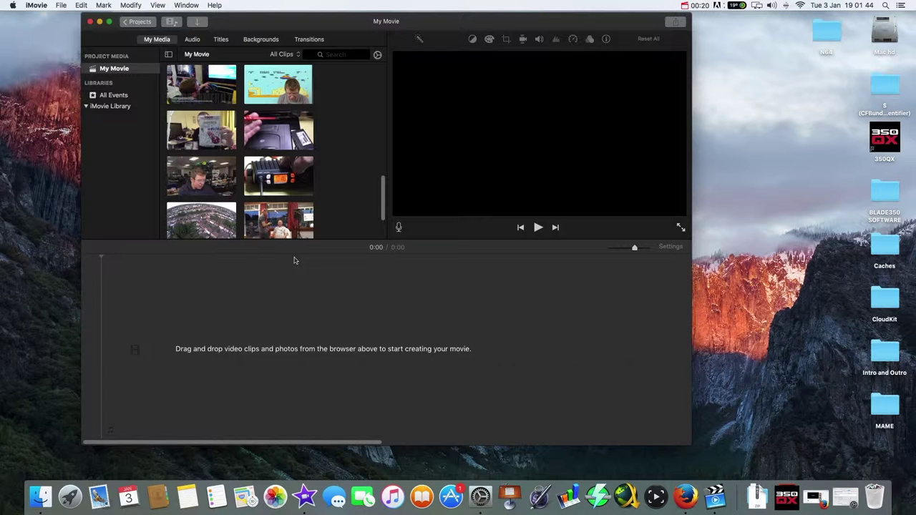
Add the Sega Saturn repair clip to the empty movie timeline and zoom in on its frames
{"action": "left_click", "coordinate": [268, 130]}
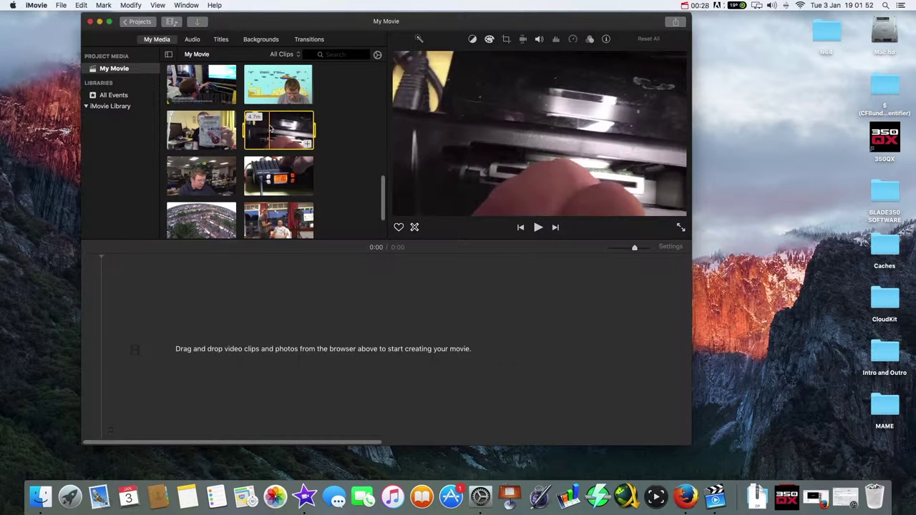
{"action": "left_click_drag", "start_coordinate": [271, 129], "coordinate": [113, 351]}
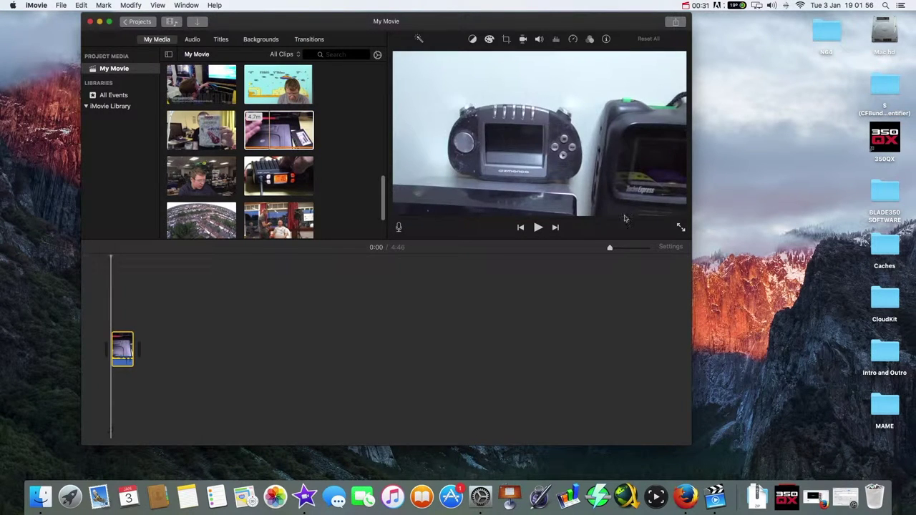
{"action": "left_click_drag", "start_coordinate": [610, 248], "coordinate": [641, 247]}
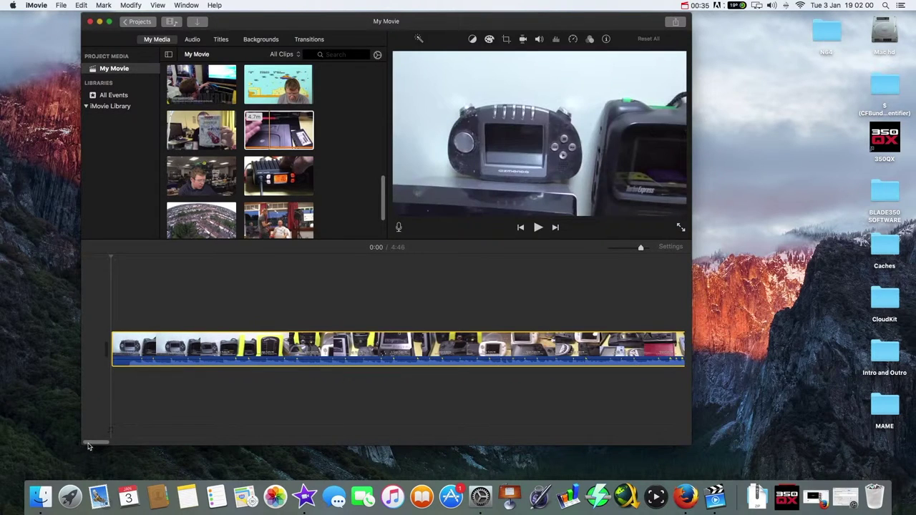
{"action": "left_click_drag", "start_coordinate": [88, 444], "coordinate": [94, 441]}
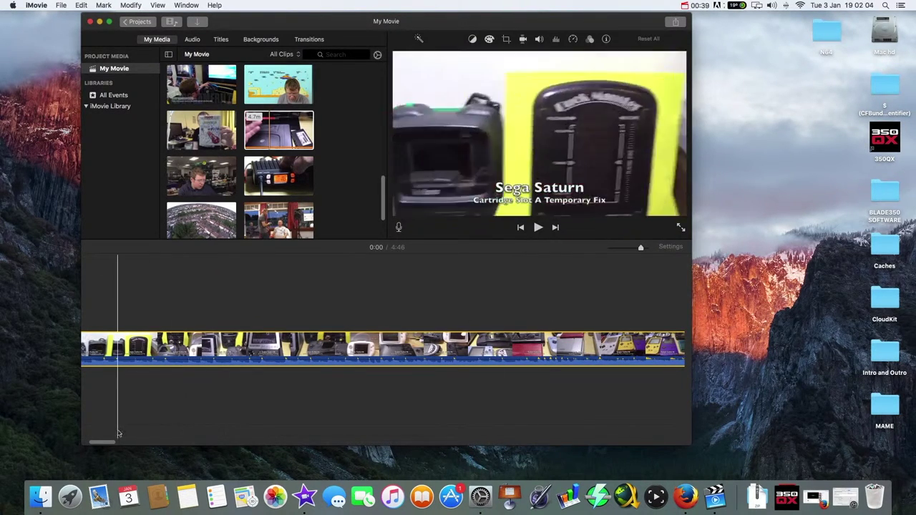
{"action": "left_click_drag", "start_coordinate": [103, 441], "coordinate": [159, 440]}
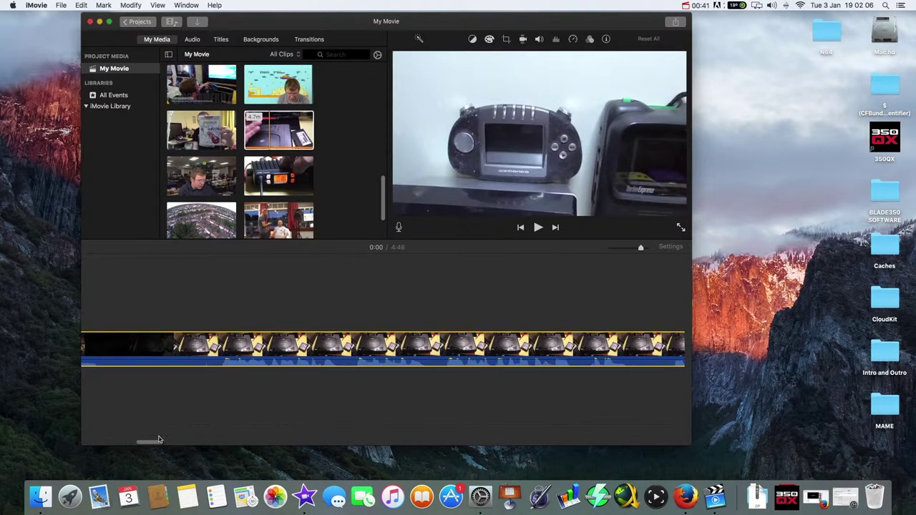
Split the clip at 0:27 and delete the first part, leaving 4:18, then show Titles
{"action": "left_click", "coordinate": [175, 344]}
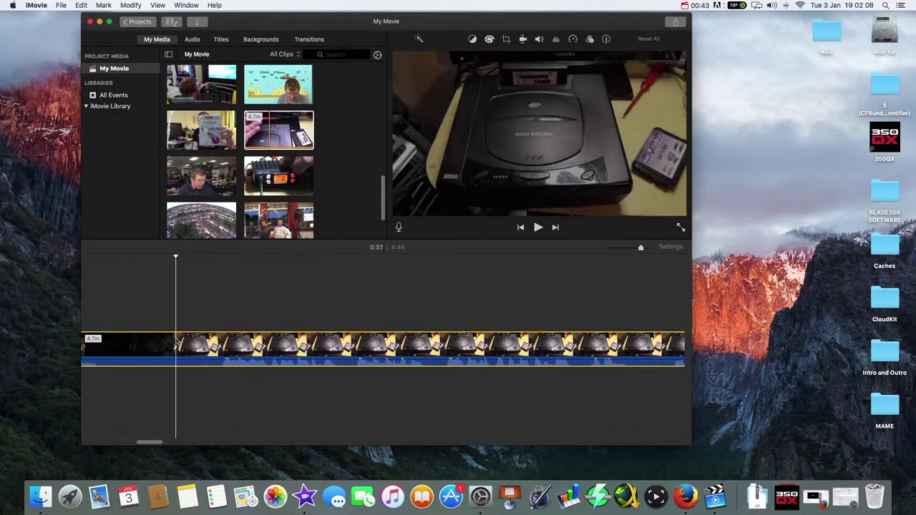
{"action": "right_click", "coordinate": [175, 345]}
{"action": "left_click", "coordinate": [192, 388]}
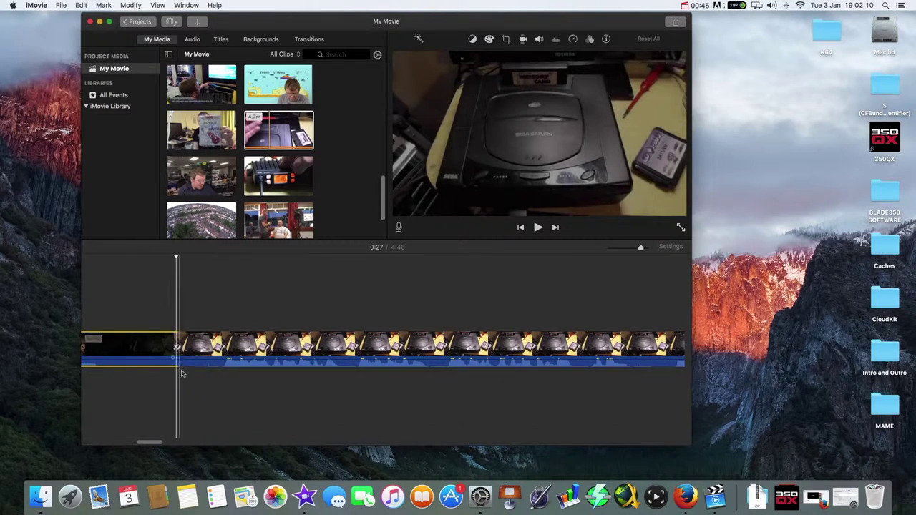
{"action": "key", "text": "Delete"}
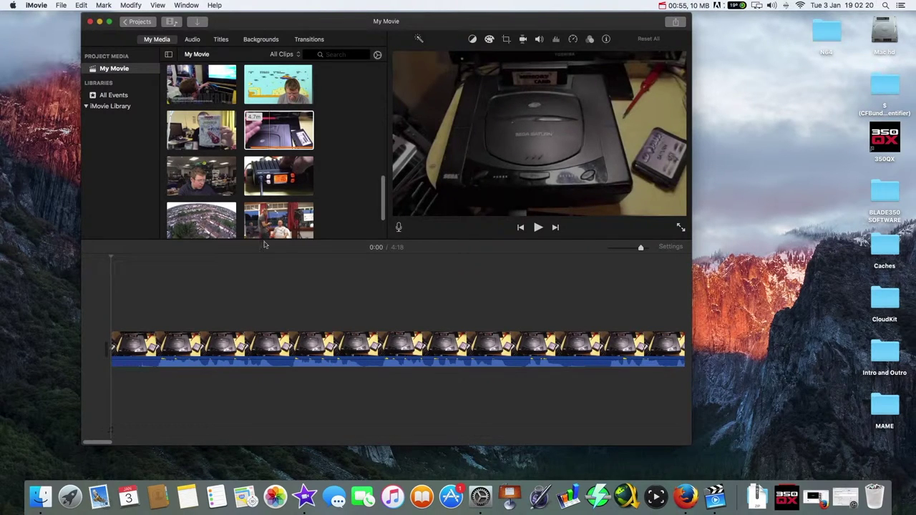
{"action": "left_click", "coordinate": [274, 131]}
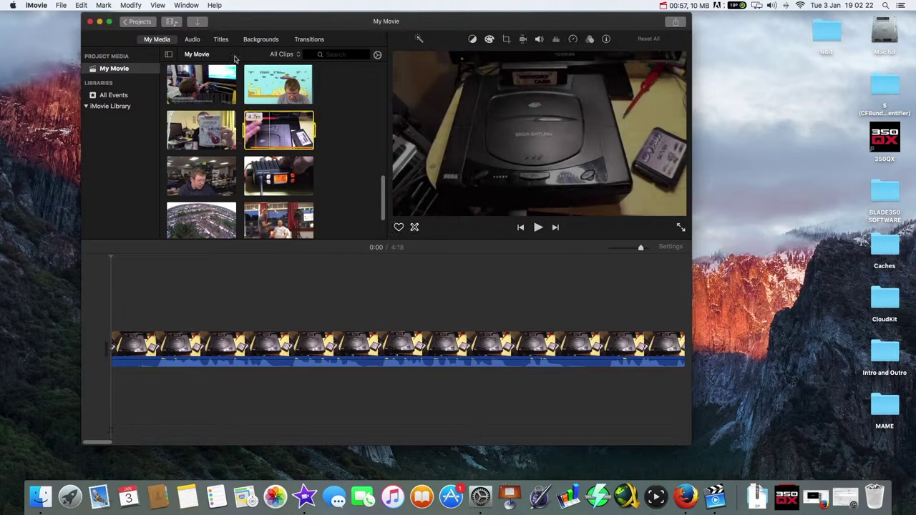
{"action": "left_click", "coordinate": [224, 41]}
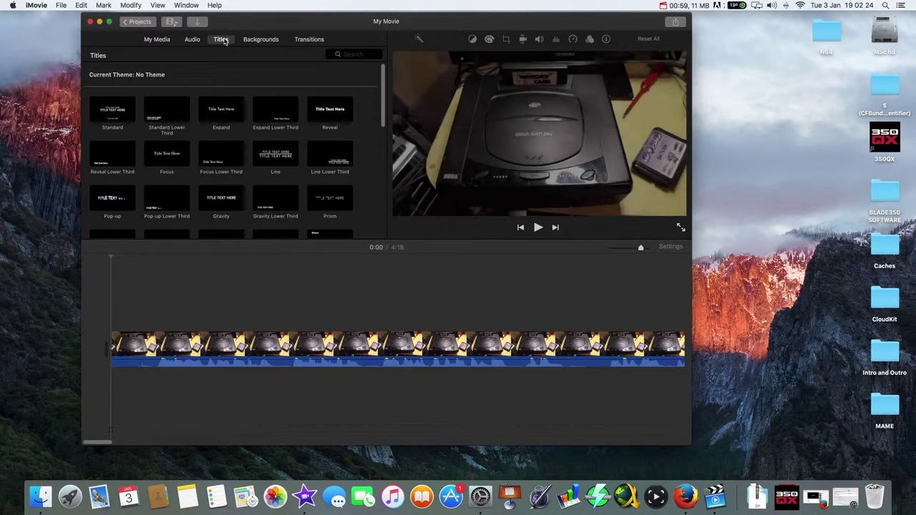
{"action": "left_click", "coordinate": [123, 109]}
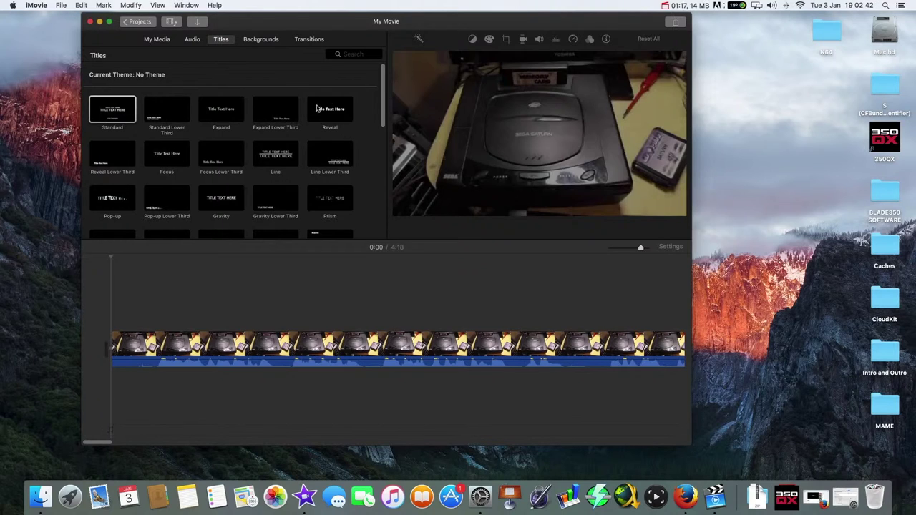
{"action": "left_click", "coordinate": [113, 109]}
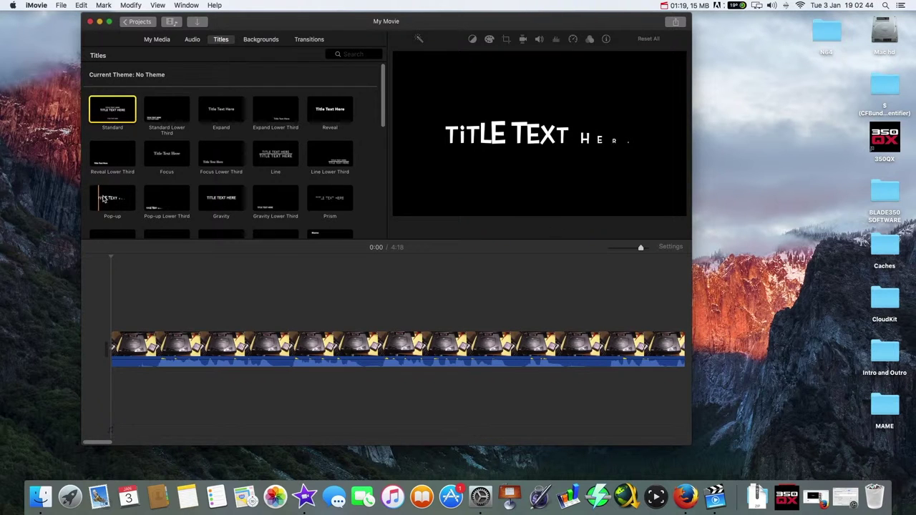
{"action": "scroll", "coordinate": [151, 197], "scroll_direction": "down", "scroll_amount": 1}
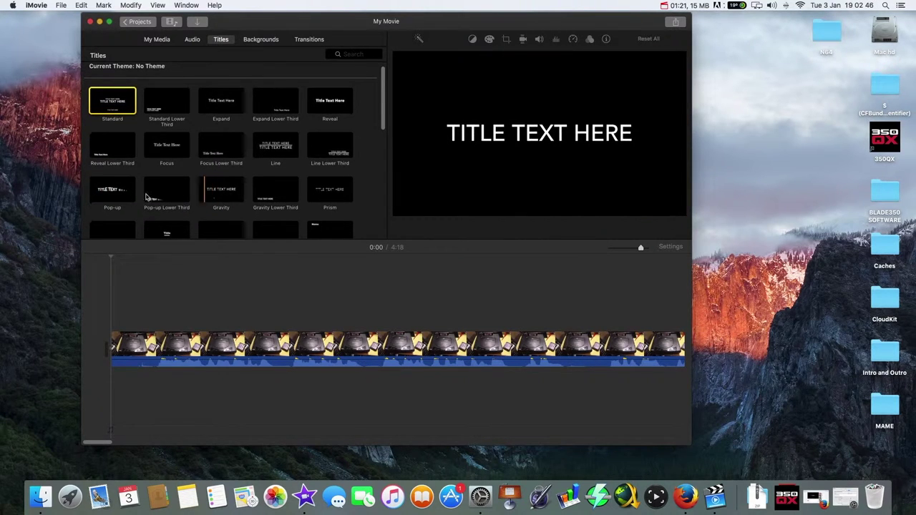
{"action": "left_click_drag", "start_coordinate": [113, 189], "coordinate": [111, 314]}
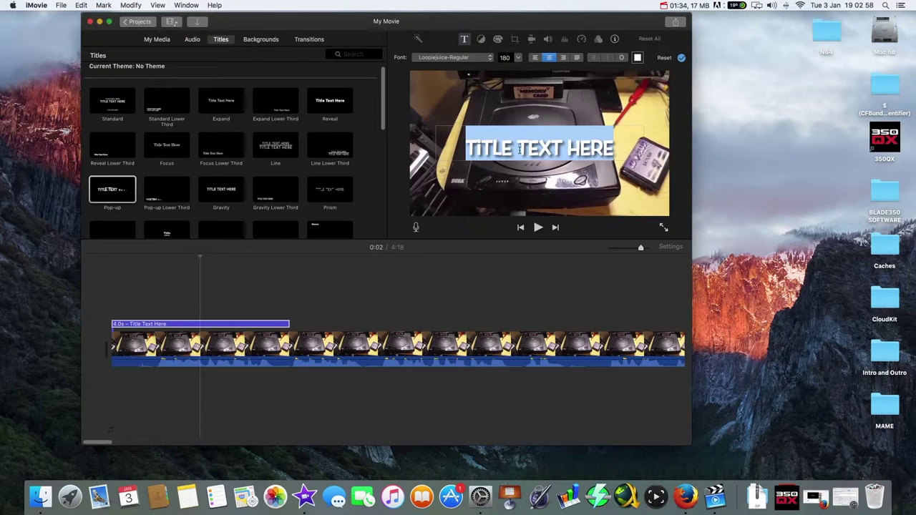
Replace the Pop-up title's placeholder text with 'FIXING A SEGA SATURN'
{"action": "type", "text": "FIXING A S"}
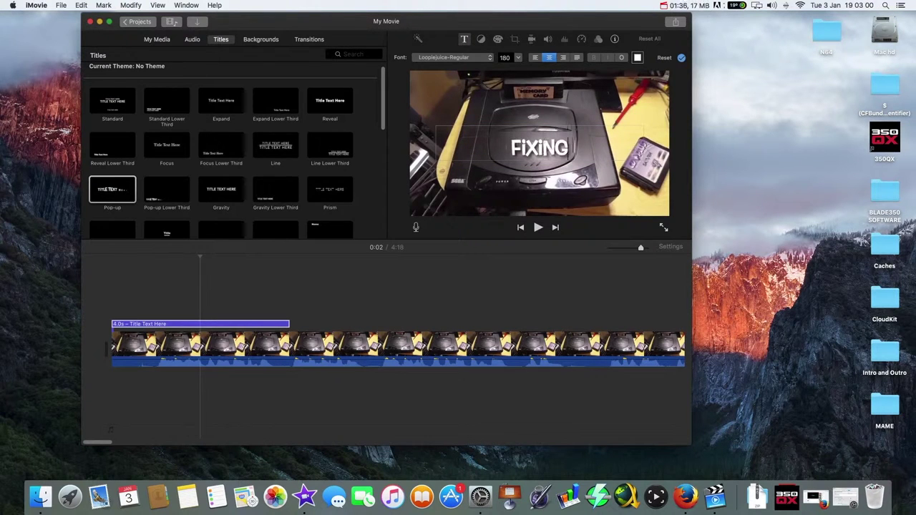
{"action": "type", "text": "EGA"}
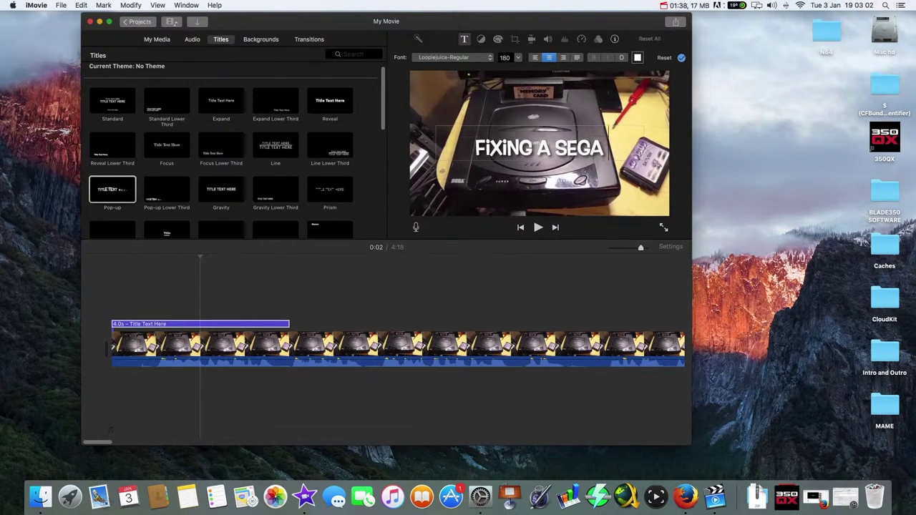
{"action": "type", "text": " SATURN"}
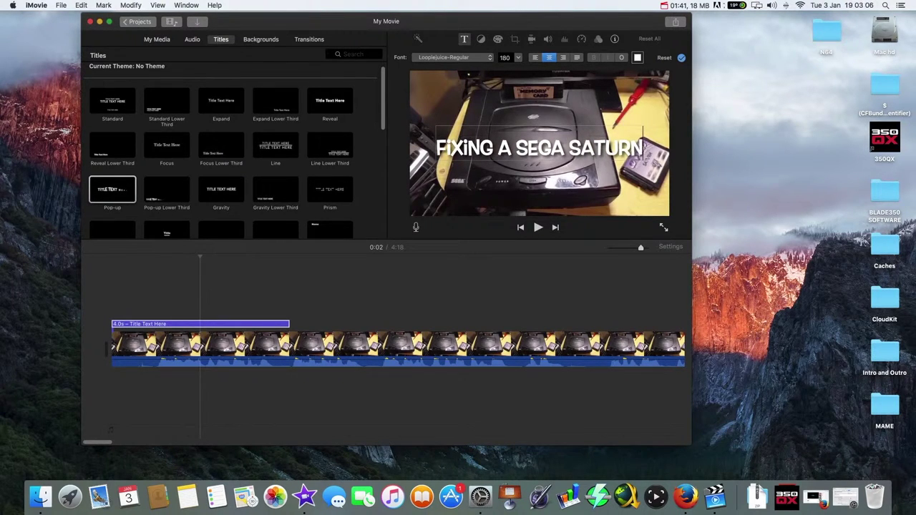
{"action": "key", "text": "super+a"}
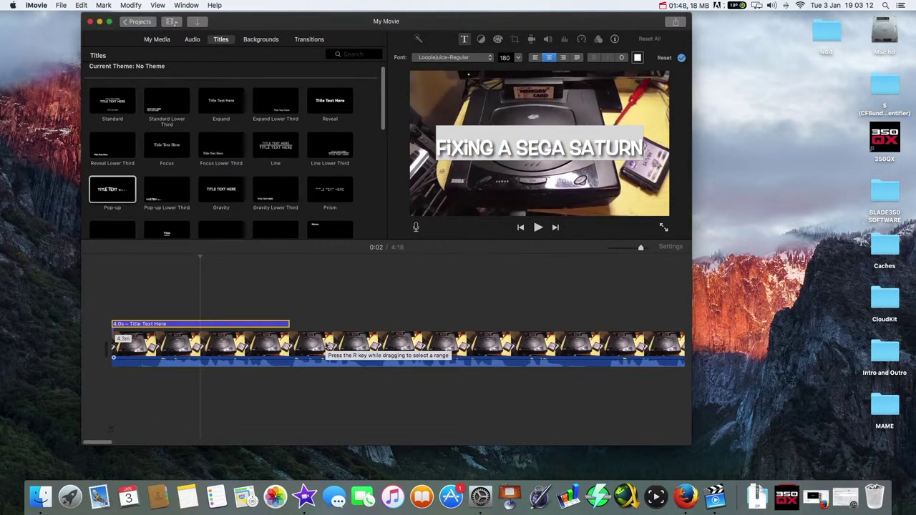
{"action": "left_click", "coordinate": [328, 347]}
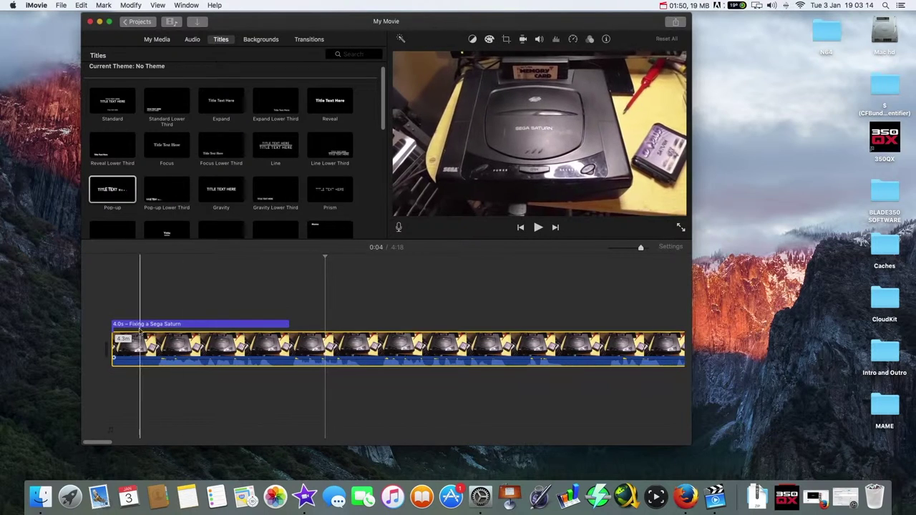
Play the movie from the start to check the Fixing a Sega Saturn title
{"action": "left_click", "coordinate": [198, 327]}
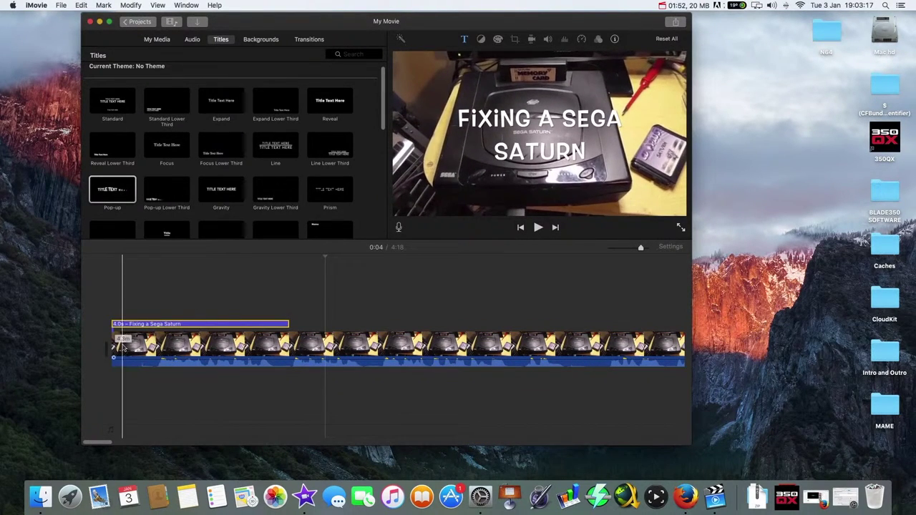
{"action": "left_click", "coordinate": [95, 353]}
{"action": "key", "text": "space"}
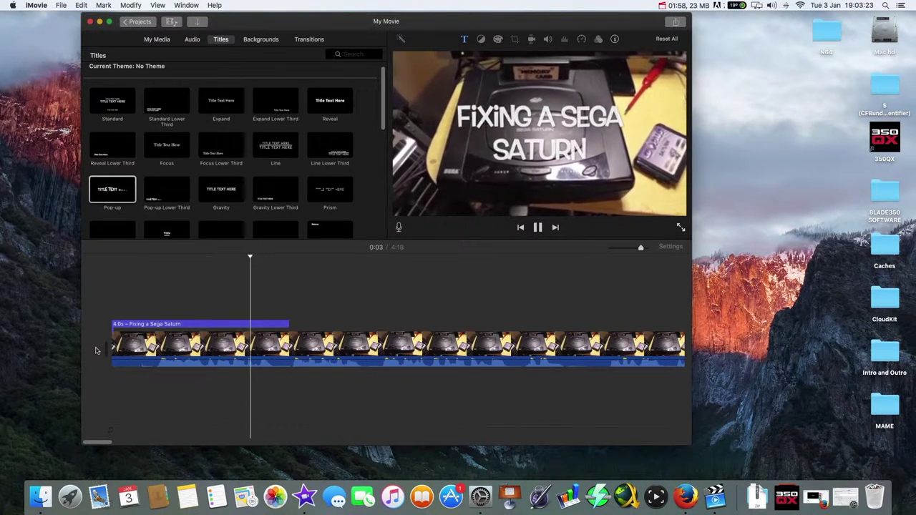
{"action": "key", "text": "space"}
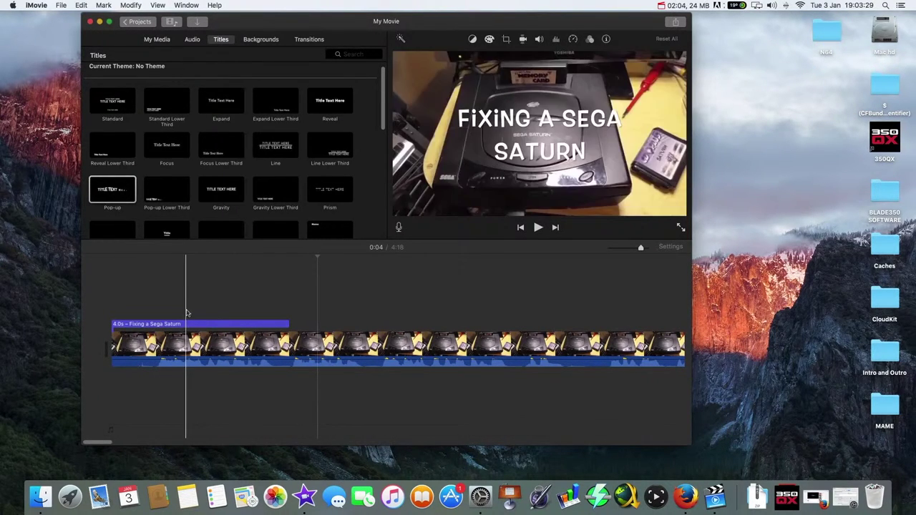
Shift the title slightly later, replay it, then delete the footage clip and its title
{"action": "left_click_drag", "start_coordinate": [191, 324], "coordinate": [253, 325]}
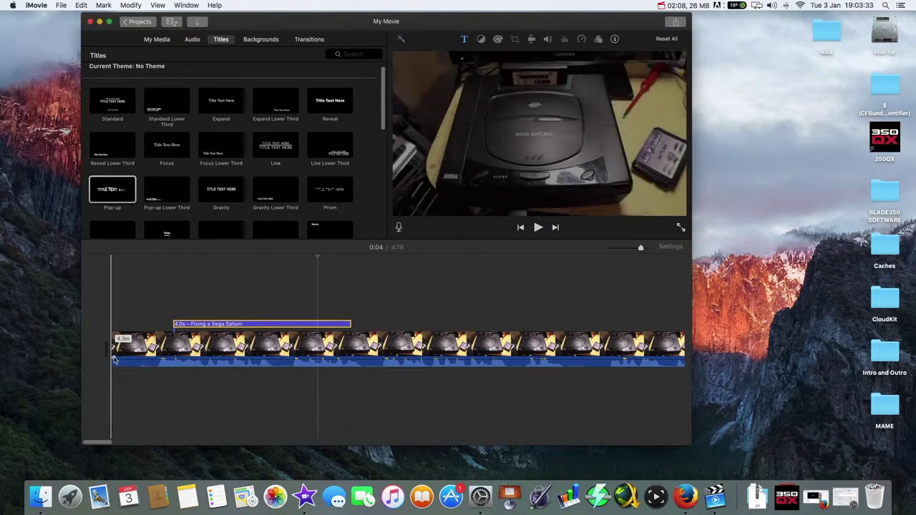
{"action": "key", "text": "space"}
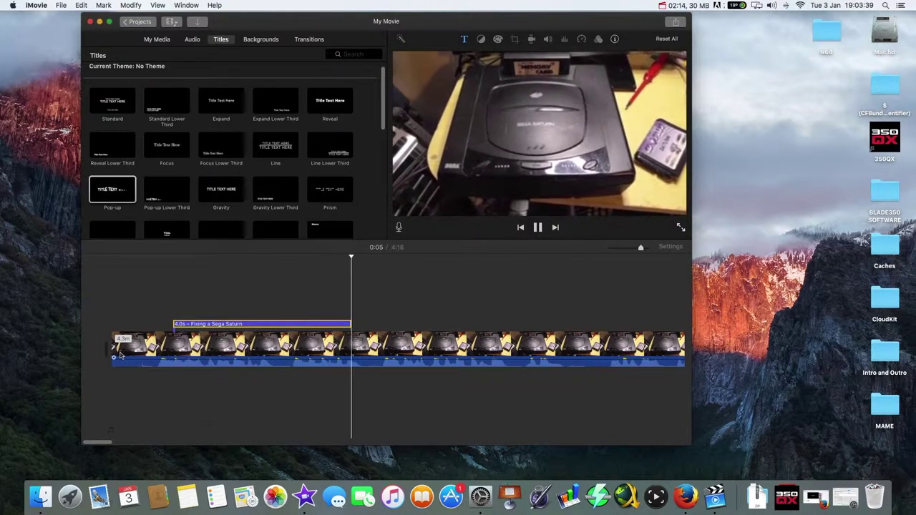
{"action": "key", "text": "space"}
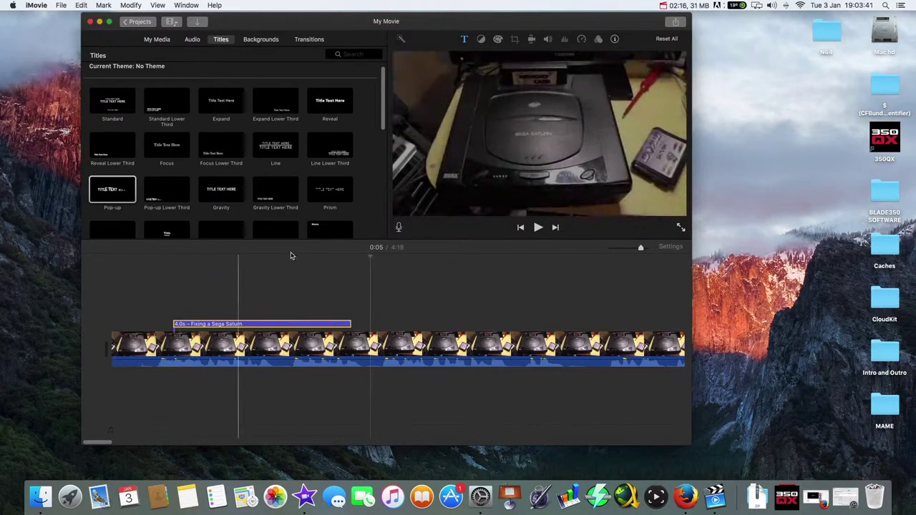
{"action": "left_click", "coordinate": [317, 346]}
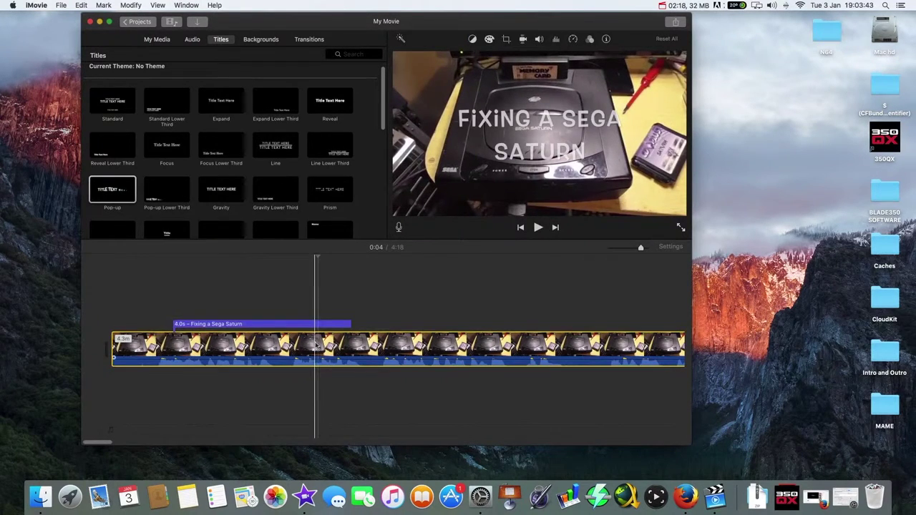
{"action": "key", "text": "Delete"}
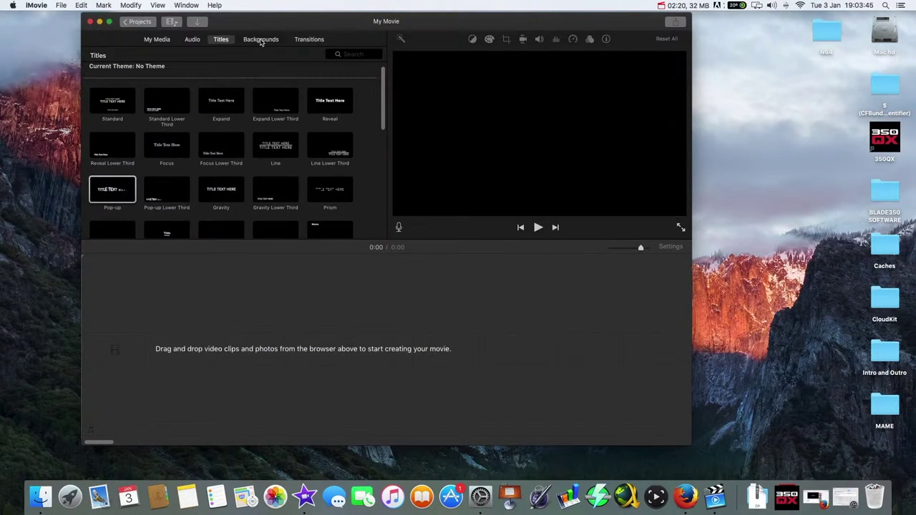
Preview the backgrounds and drop the red Curtain background into the empty timeline
{"action": "left_click", "coordinate": [261, 40]}
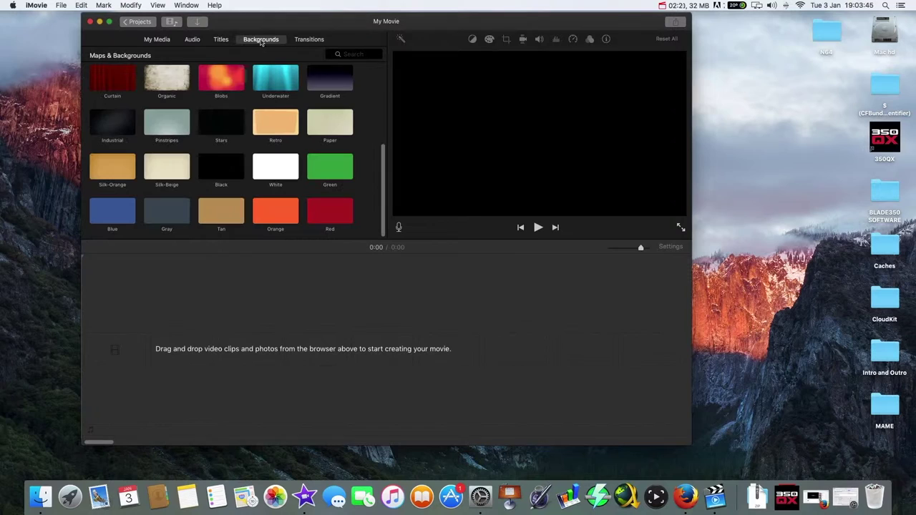
{"action": "left_click", "coordinate": [218, 123]}
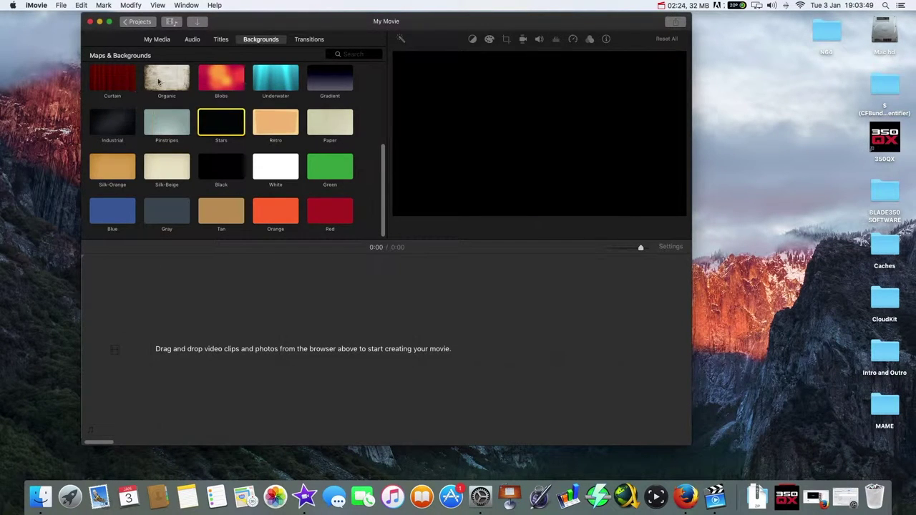
{"action": "left_click", "coordinate": [116, 79]}
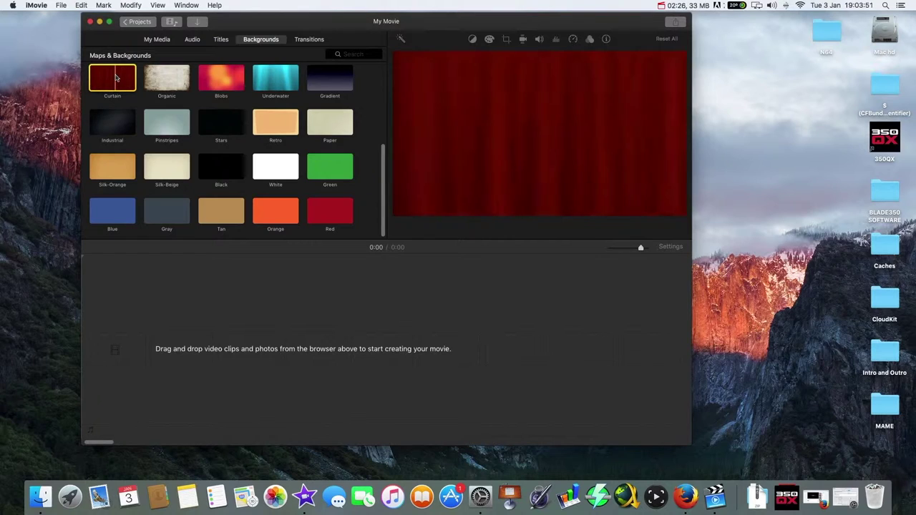
{"action": "left_click_drag", "start_coordinate": [116, 79], "coordinate": [115, 382]}
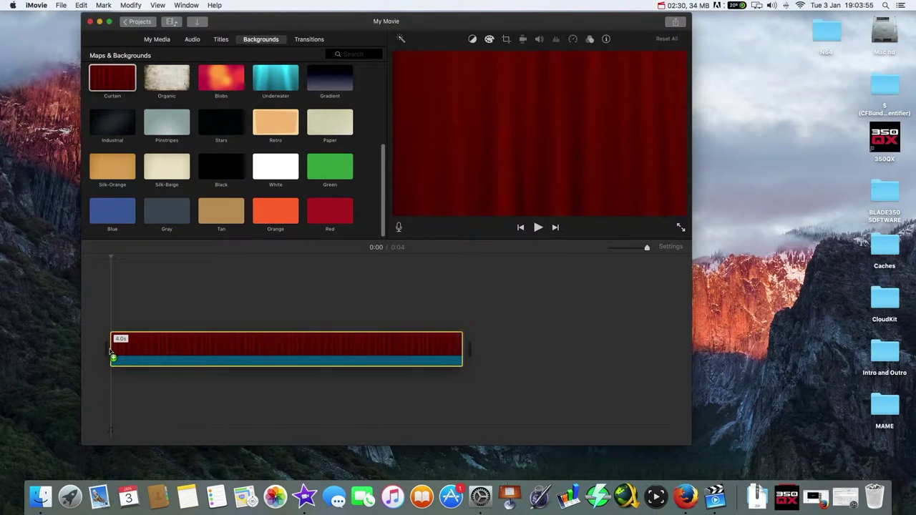
{"action": "left_click_drag", "start_coordinate": [110, 350], "coordinate": [452, 338]}
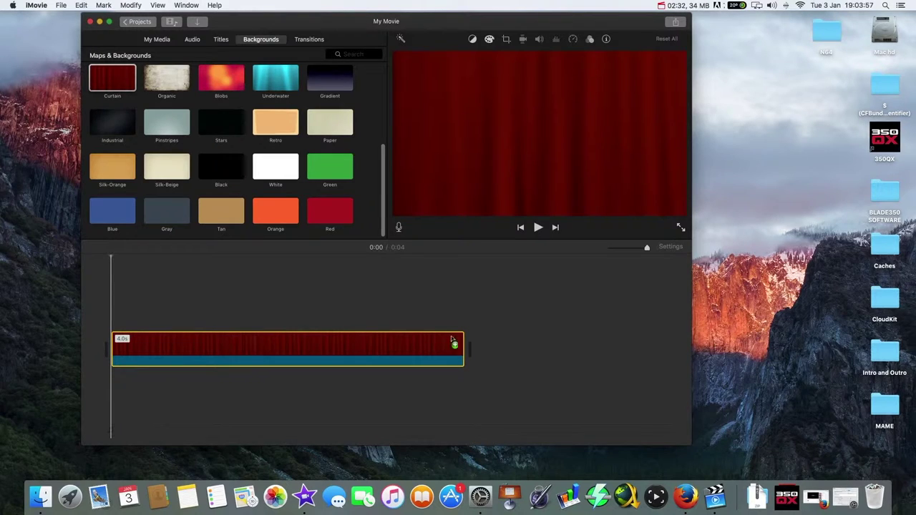
{"action": "left_click_drag", "start_coordinate": [339, 300], "coordinate": [337, 298]}
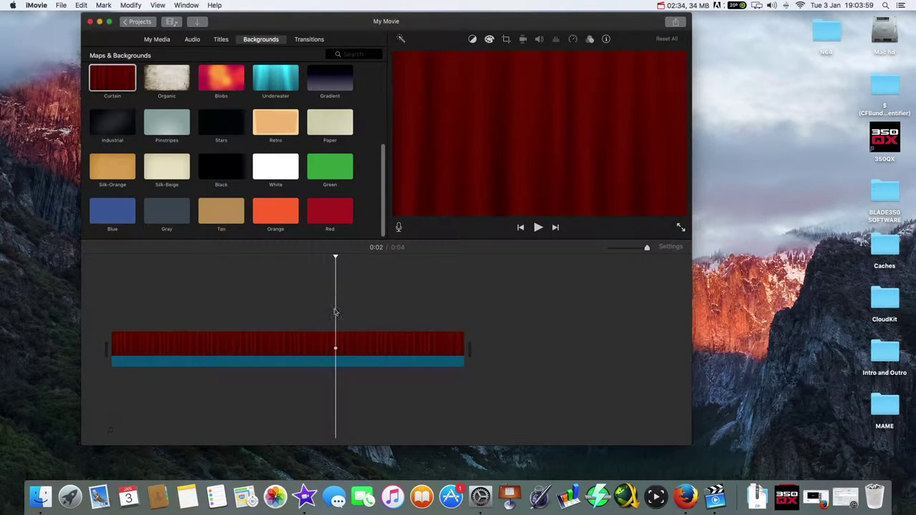
Lengthen the Curtain clip from 4.0 to 5.6 seconds
{"action": "left_click", "coordinate": [303, 353]}
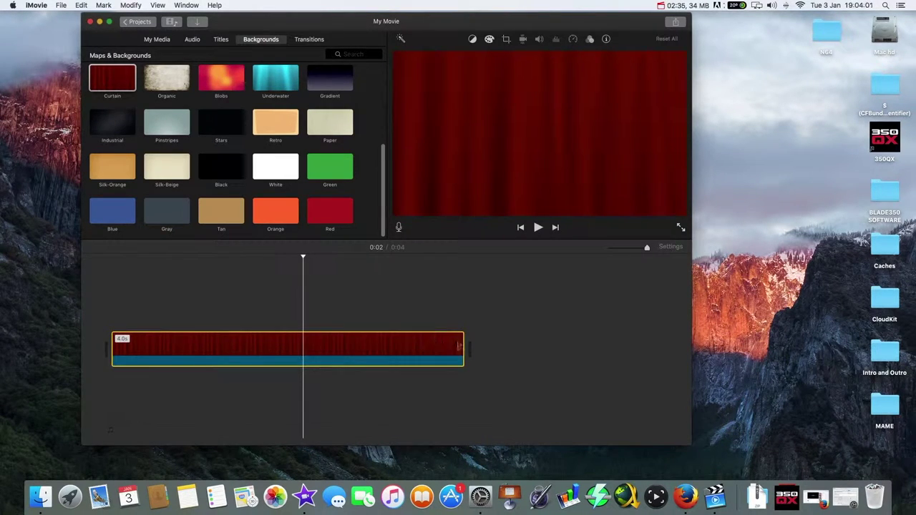
{"action": "left_click", "coordinate": [454, 347]}
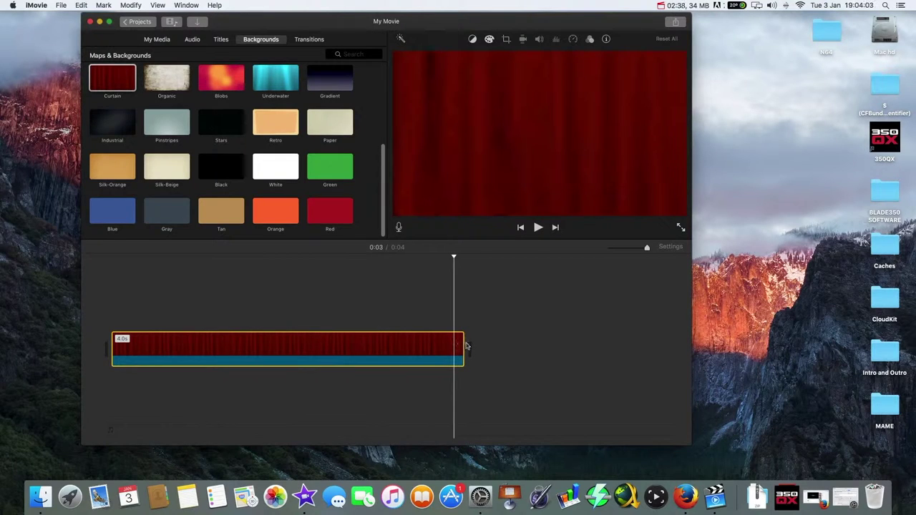
{"action": "left_click", "coordinate": [461, 344]}
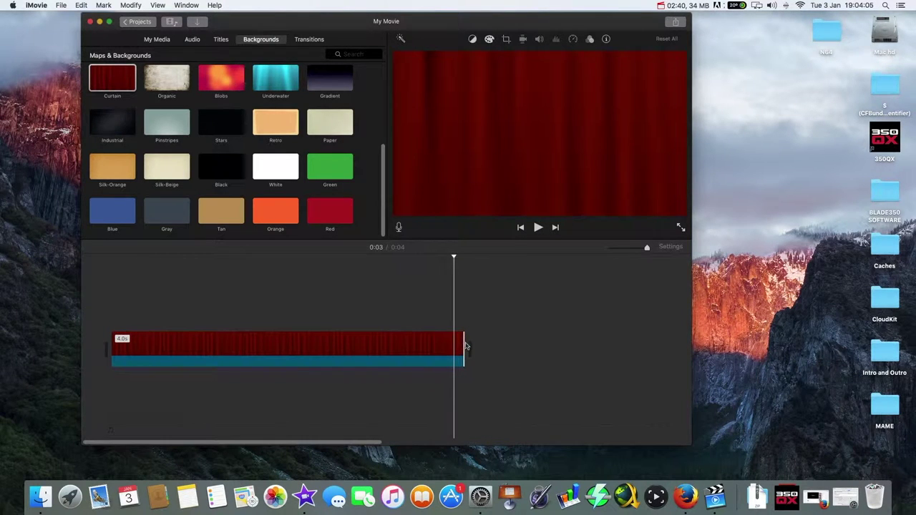
{"action": "left_click", "coordinate": [461, 345]}
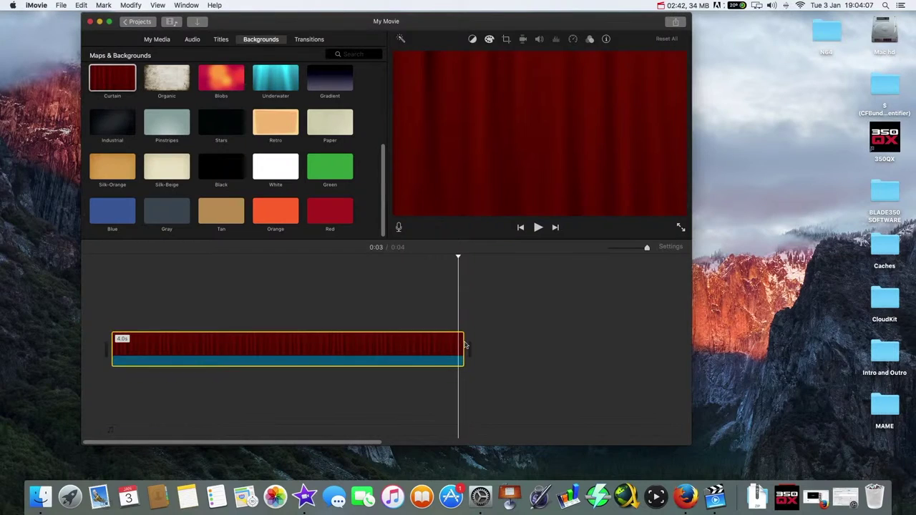
{"action": "left_click_drag", "start_coordinate": [465, 343], "coordinate": [609, 343]}
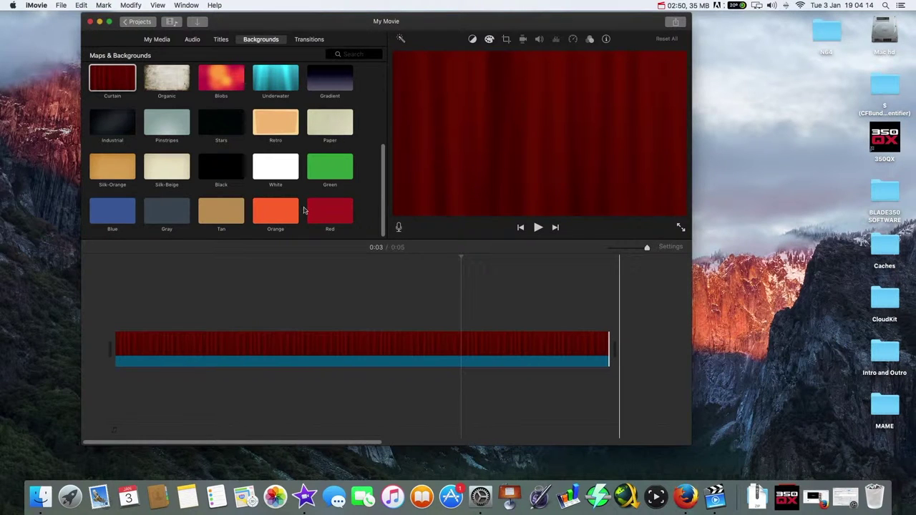
Place a Pop-up title above the Curtain clip and select it
{"action": "left_click", "coordinate": [220, 39]}
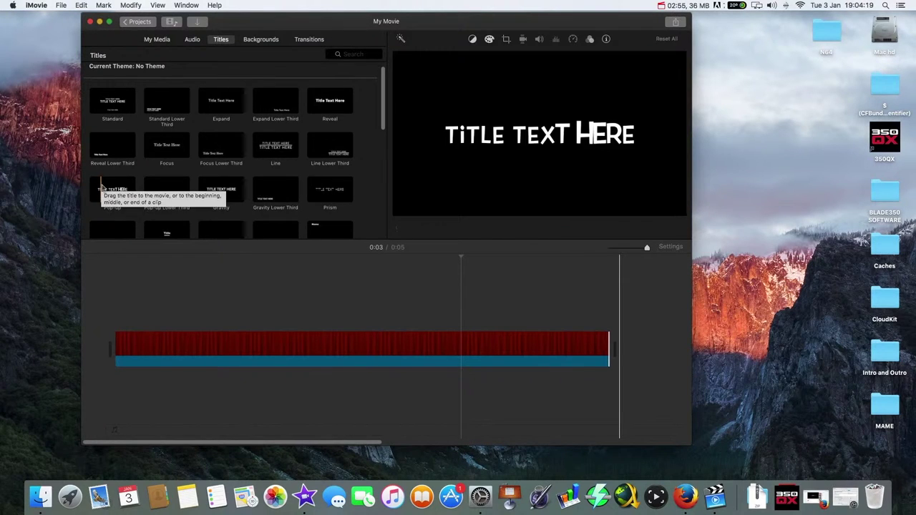
{"action": "left_click", "coordinate": [103, 188]}
{"action": "left_click_drag", "start_coordinate": [172, 285], "coordinate": [143, 323]}
{"action": "left_click", "coordinate": [163, 325]}
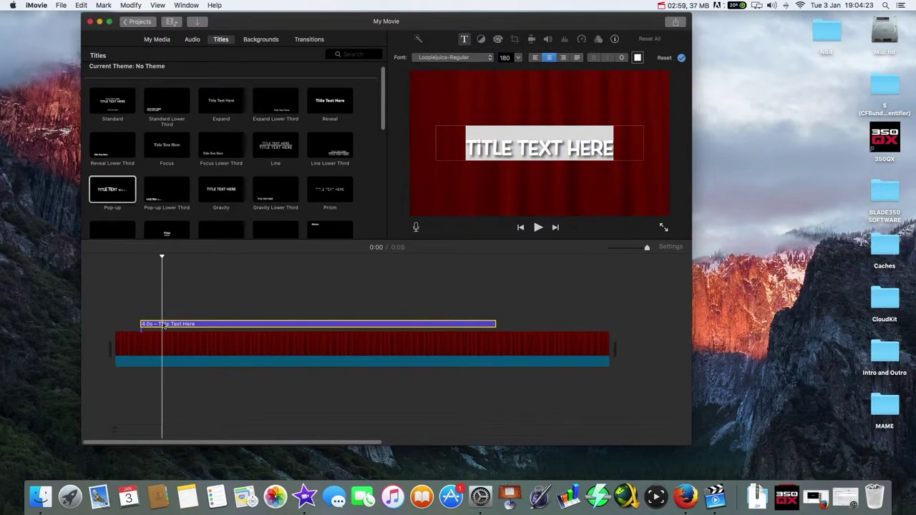
Replace the placeholder title text with 'Fixing a sega saturn', correcting typos
{"action": "triple_click", "coordinate": [562, 147]}
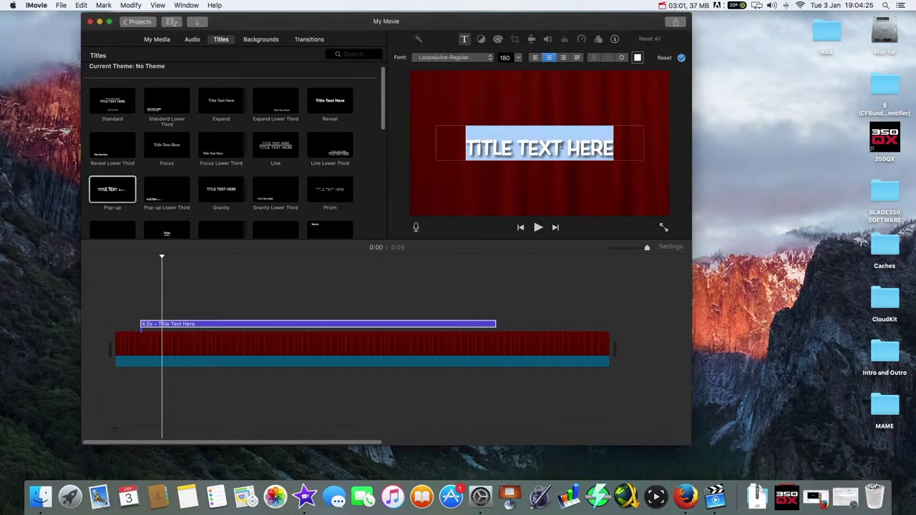
{"action": "type", "text": "Fiox"}
{"action": "key", "text": "BackSpace"}
{"action": "key", "text": "BackSpace"}
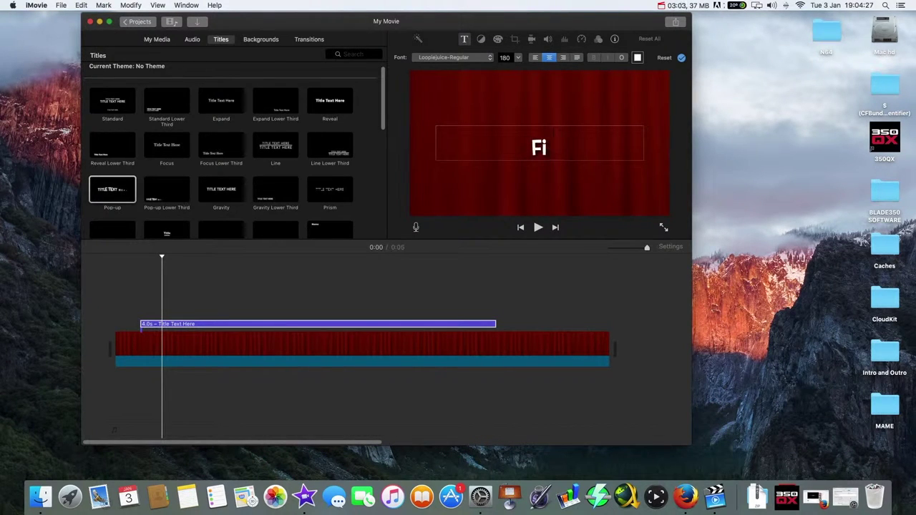
{"action": "type", "text": "xing a"}
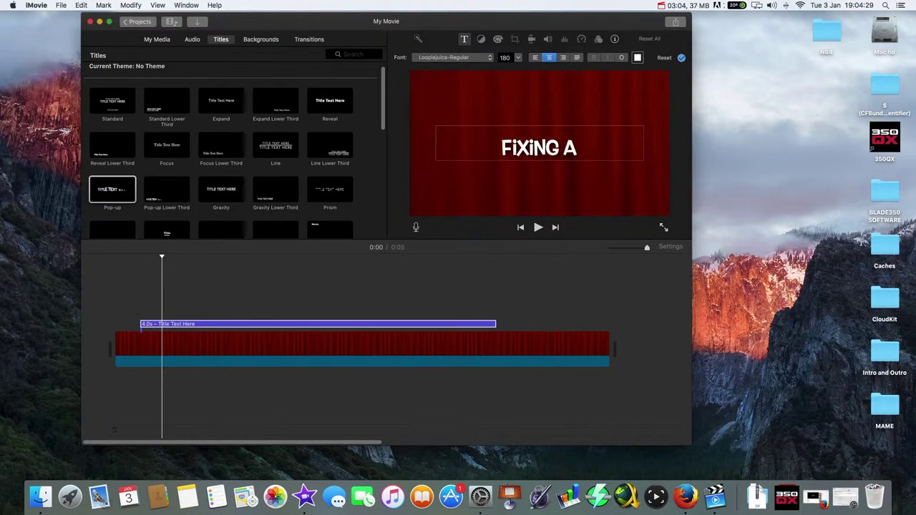
{"action": "type", "text": " sega satu"}
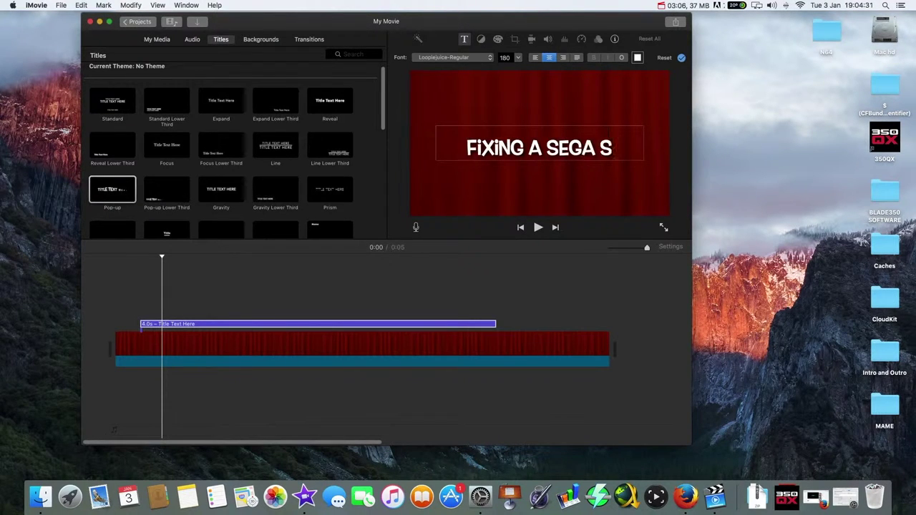
{"action": "type", "text": "rnb"}
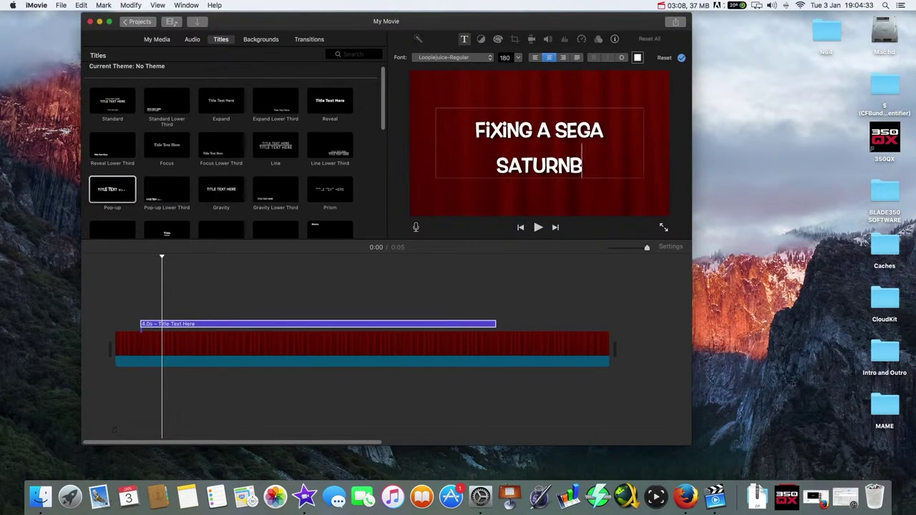
{"action": "key", "text": "BackSpace"}
{"action": "key", "text": "super+a"}
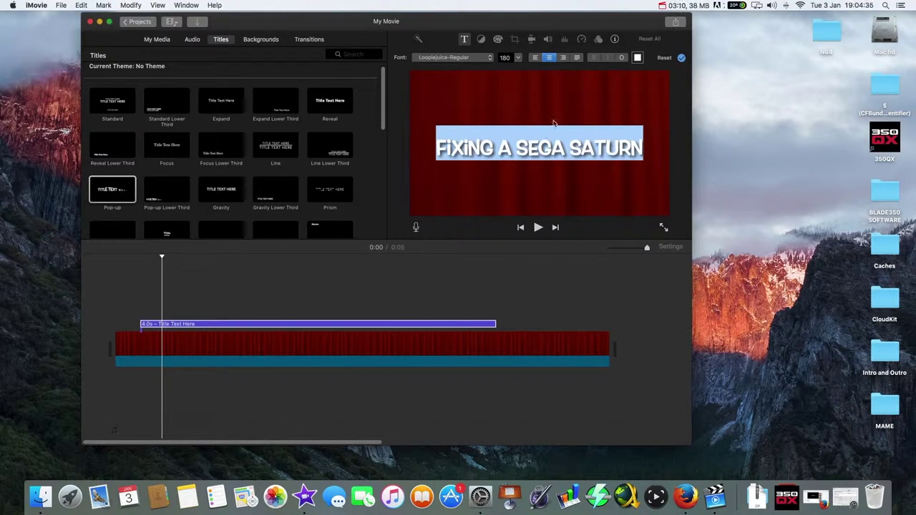
{"action": "left_click", "coordinate": [349, 348]}
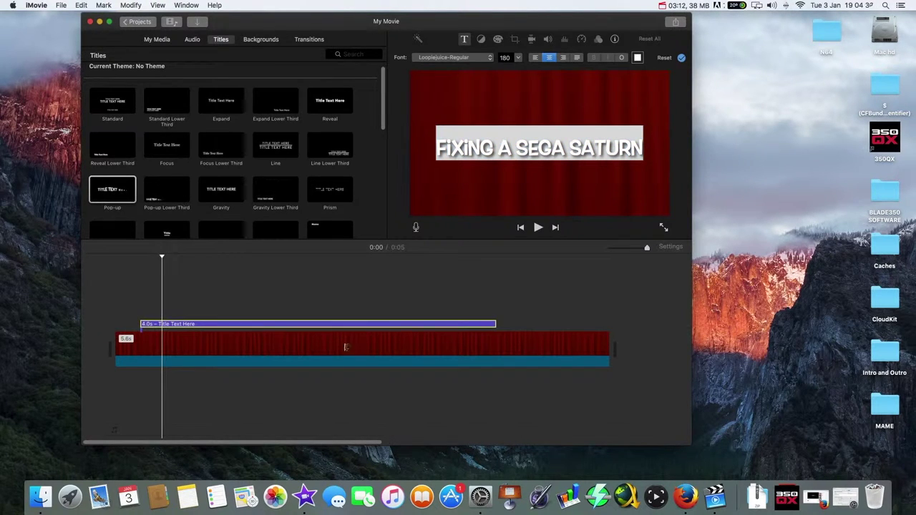
Leave title editing and play the movie from 0:00 to preview the Pop-up title
{"action": "left_click", "coordinate": [95, 350]}
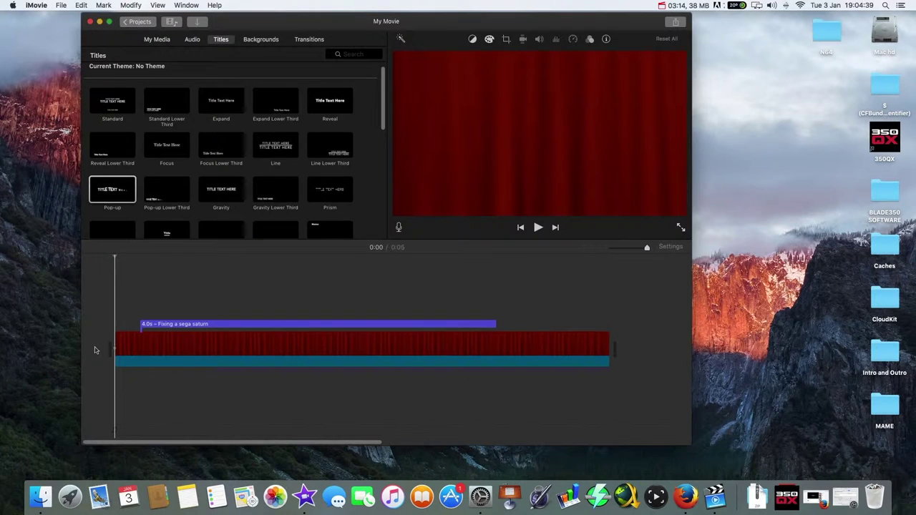
{"action": "key", "text": "space"}
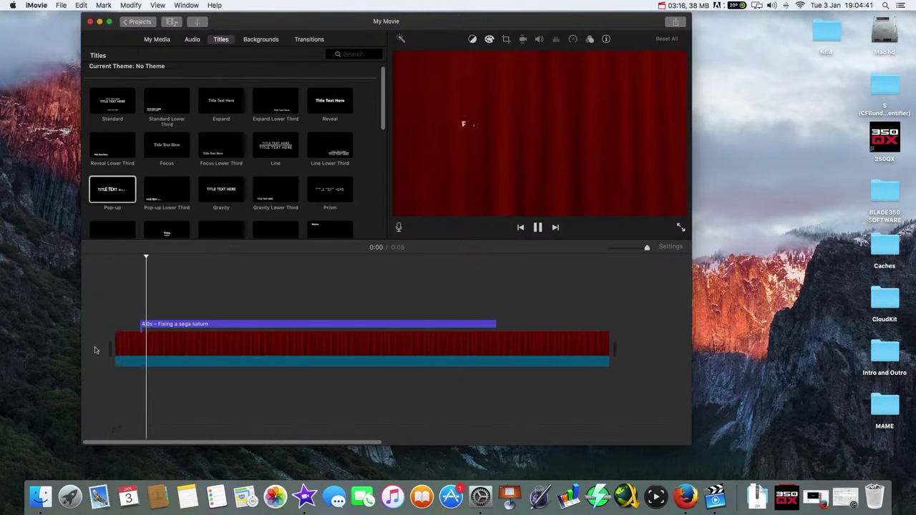